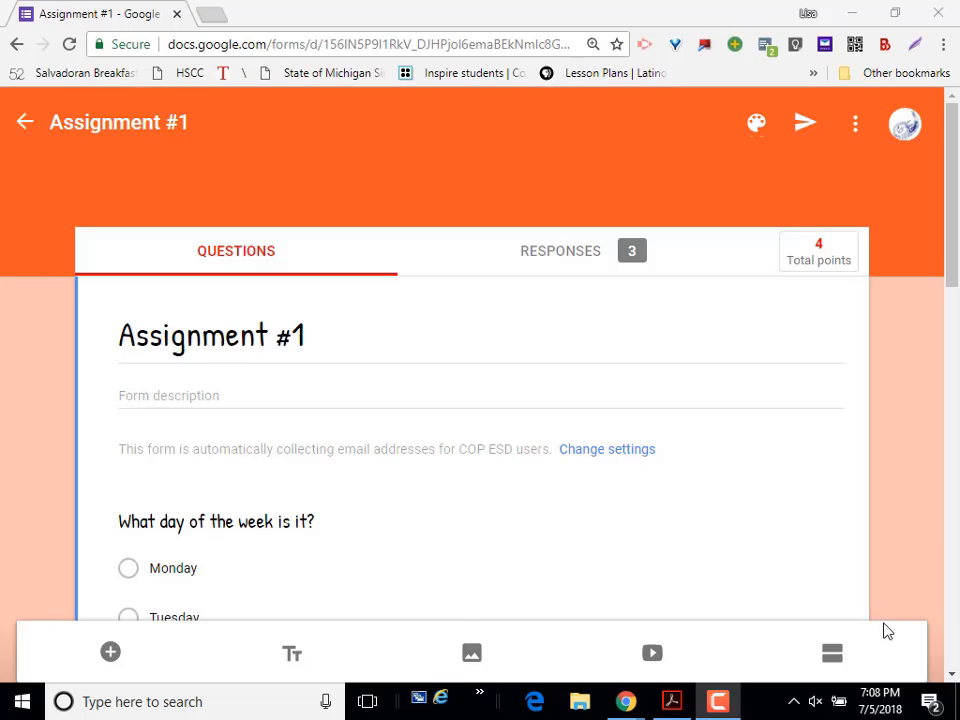
Step: Open a preview of the Assignment #1 form and look over its questions
left_click(855, 124)
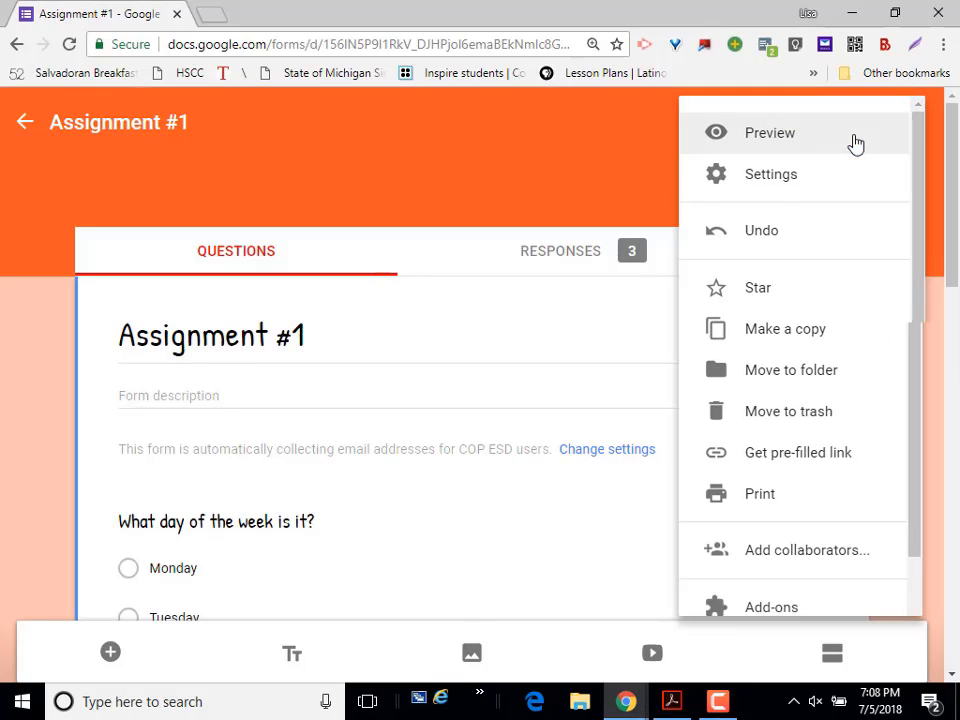
left_click(757, 150)
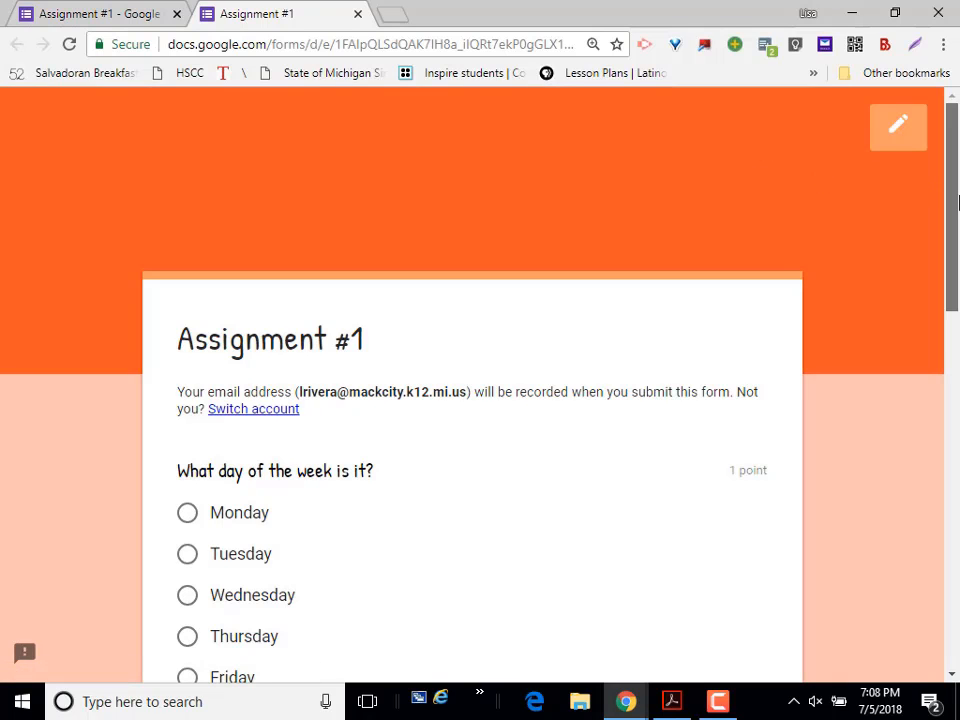
left_click_drag(955, 208, 955, 290)
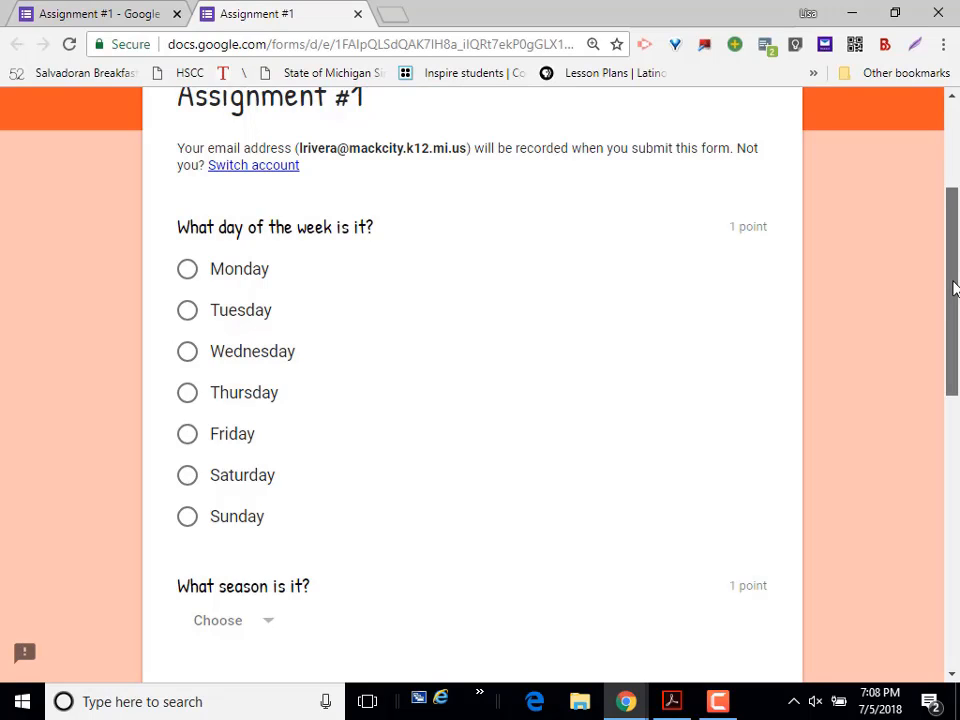
left_click_drag(956, 272, 949, 216)
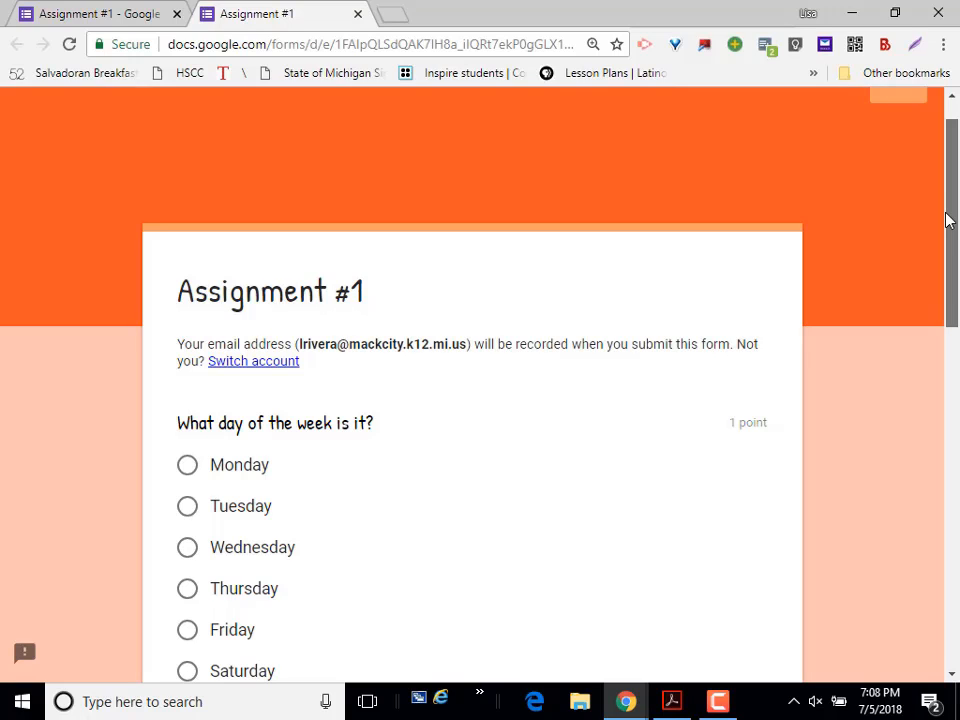
left_click_drag(949, 221, 945, 227)
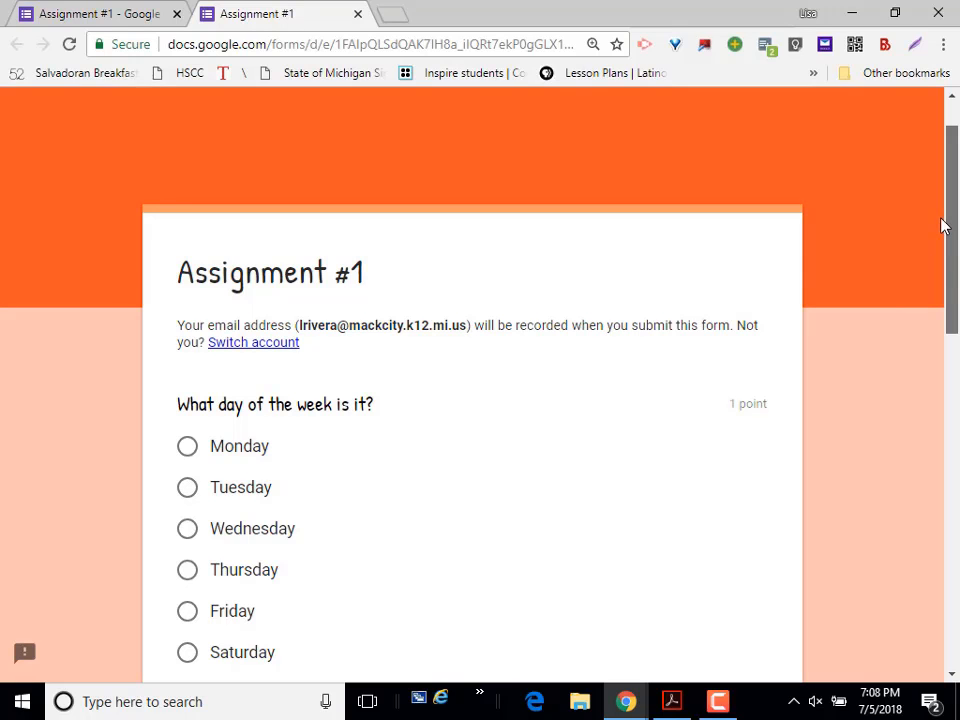
Step: Answer the day-of-the-week question with Thursday and the "What season is it?" question with Summer
left_click_drag(941, 226, 949, 452)
left_click(197, 336)
left_click(253, 287)
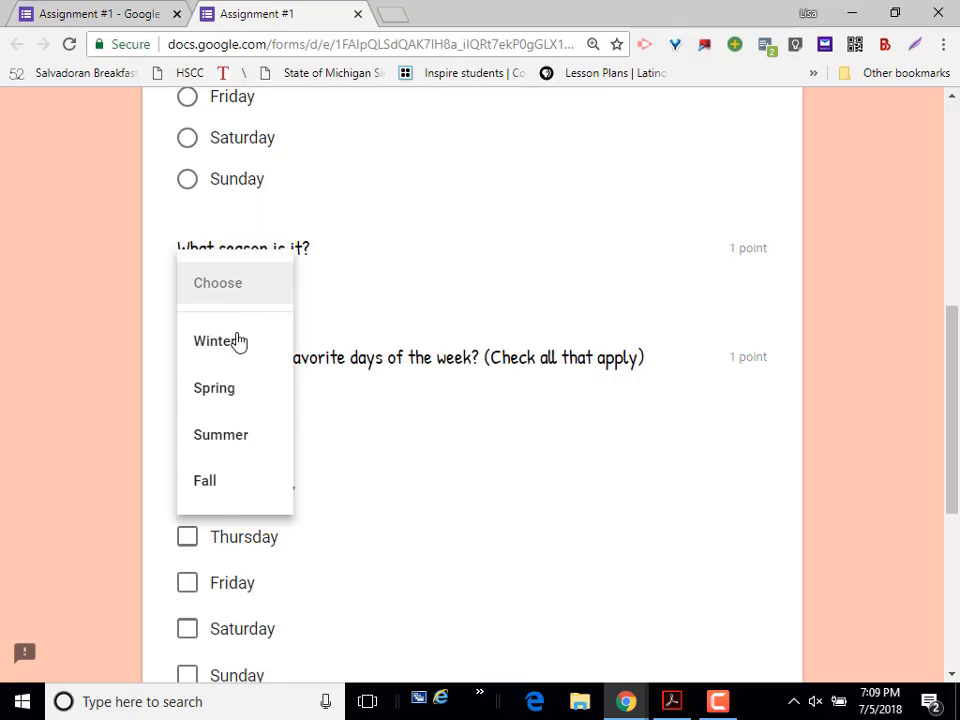
left_click(270, 420)
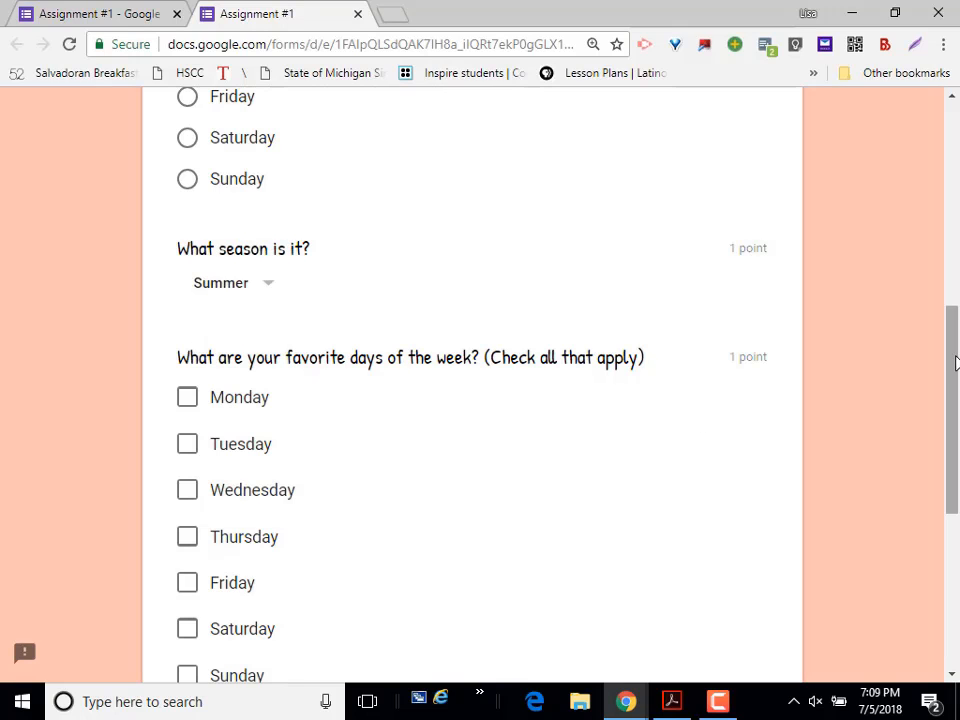
Step: Mark Saturday and Sunday as the favorite days of the week
left_click_drag(953, 366, 953, 462)
left_click(189, 386)
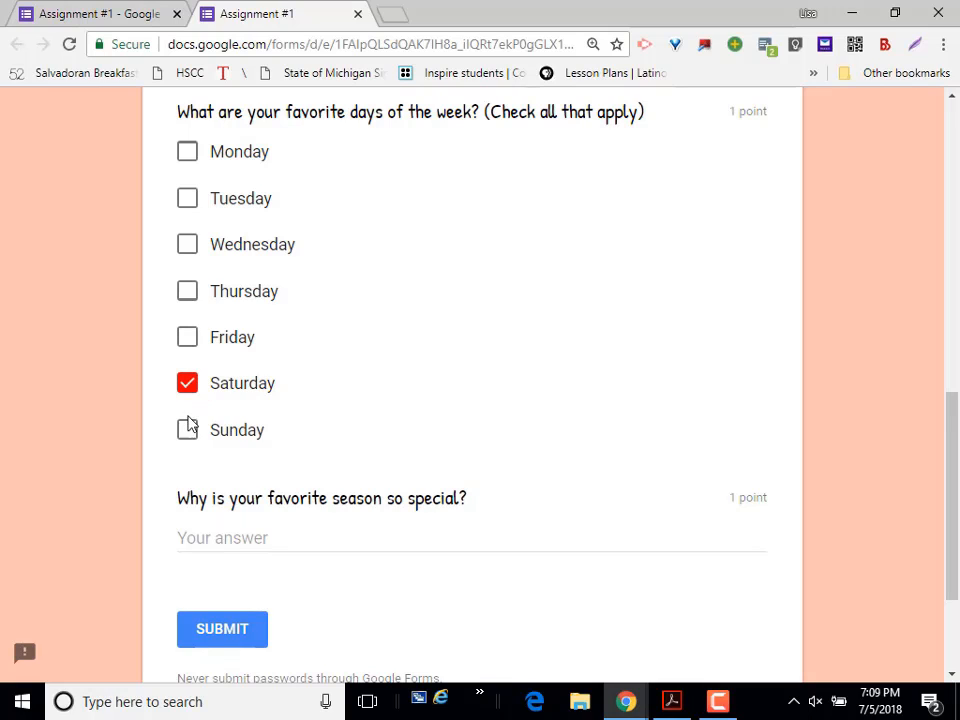
left_click(188, 432)
Step: Answer the last question "My favorite season is fall, and it is special because the colors are so beautiful!", submit the form and close the preview
left_click(257, 542)
type("My favorite season is fall, and it is special because the colors are so beautiful!")
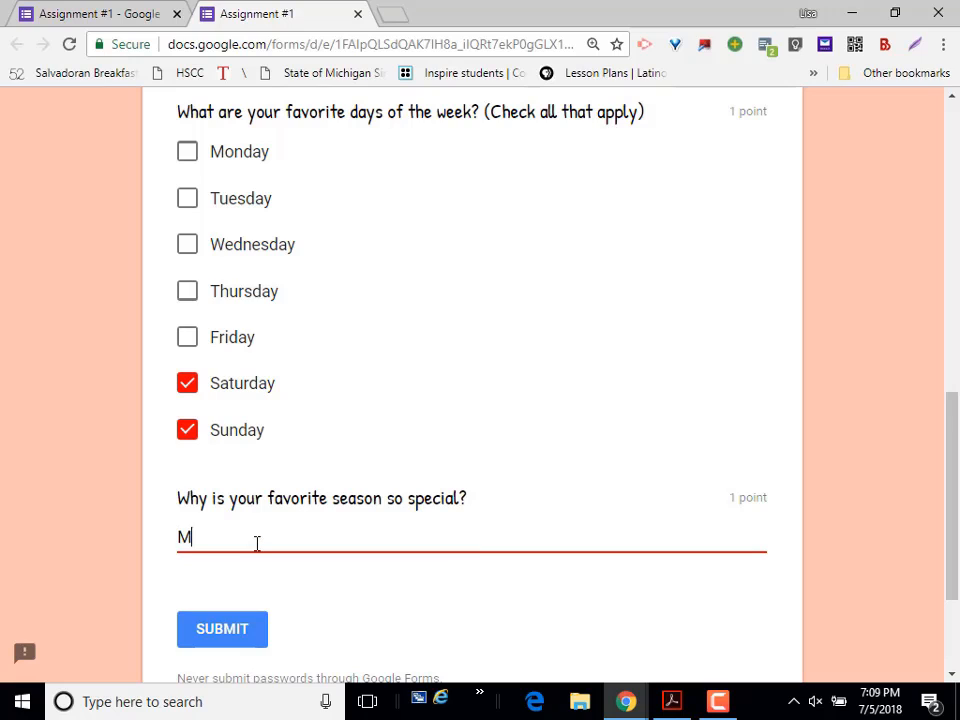
left_click(229, 641)
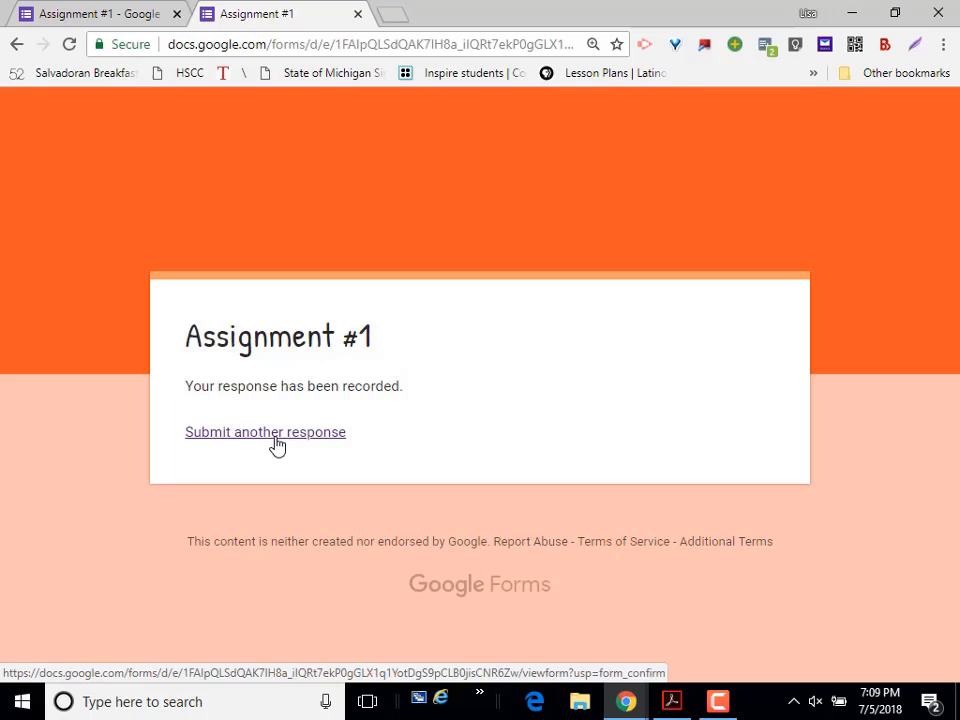
left_click(358, 15)
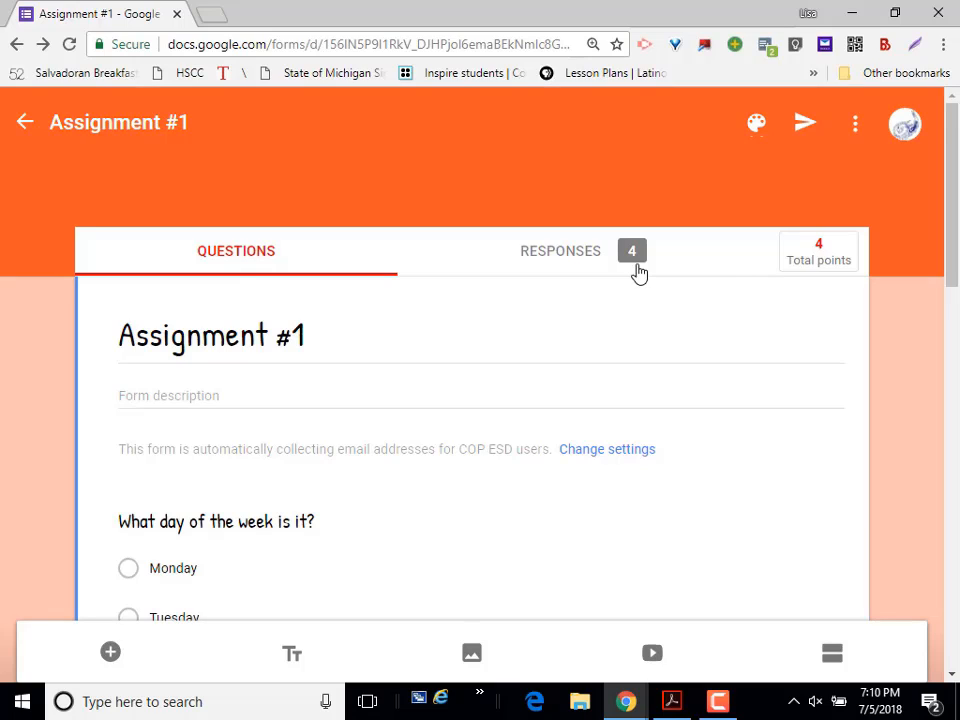
Step: Show the form's responses and review the summary, including the insights, scores, charts and written answers
left_click(567, 260)
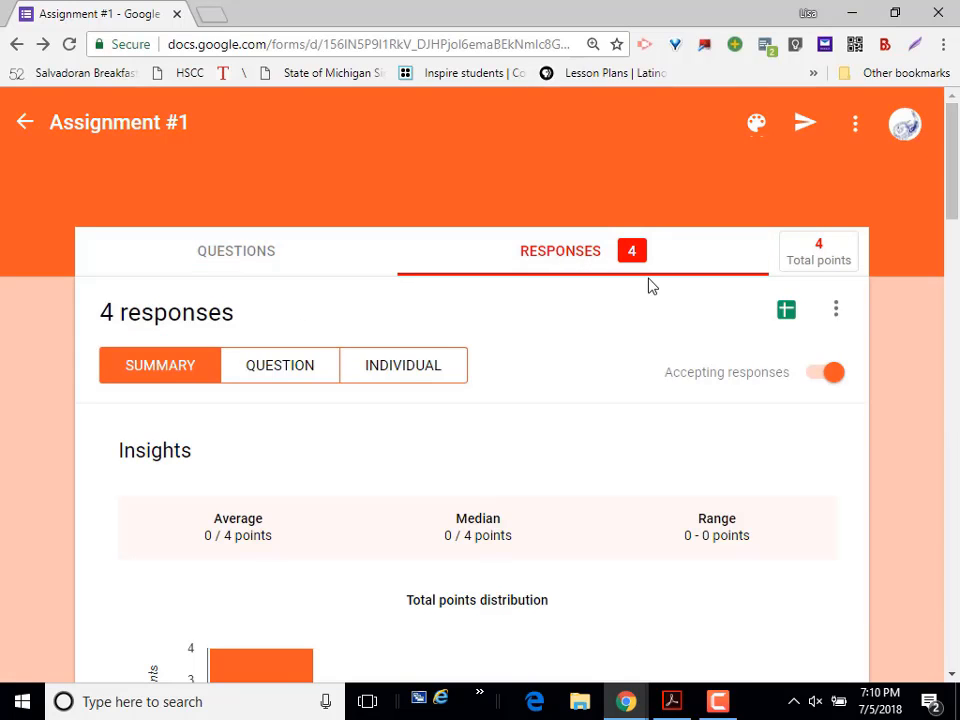
left_click_drag(951, 128, 938, 291)
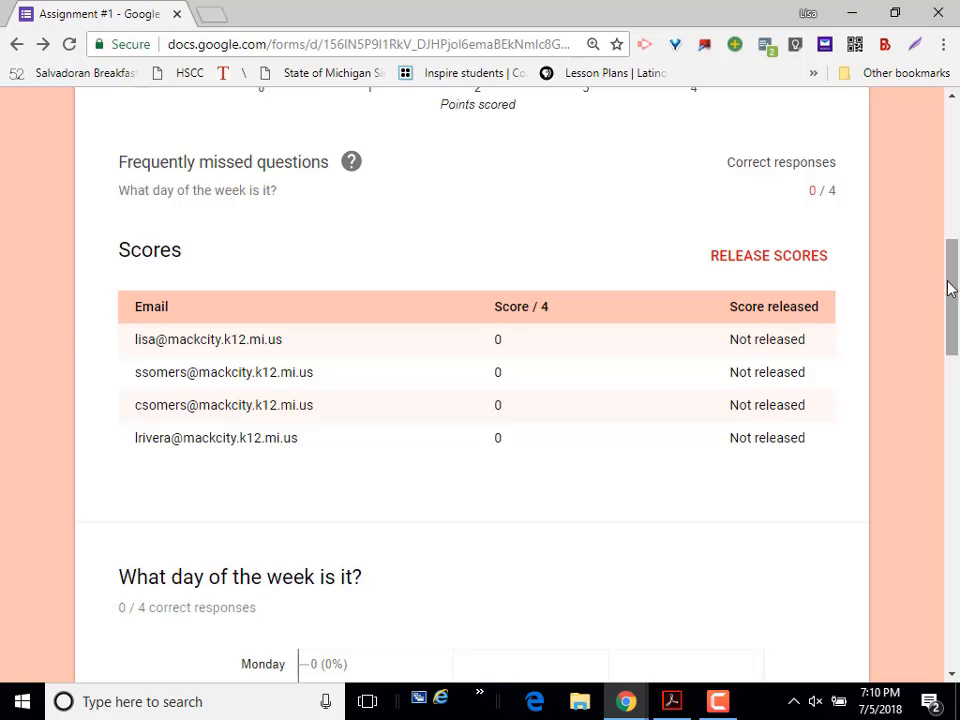
left_click_drag(949, 285, 957, 598)
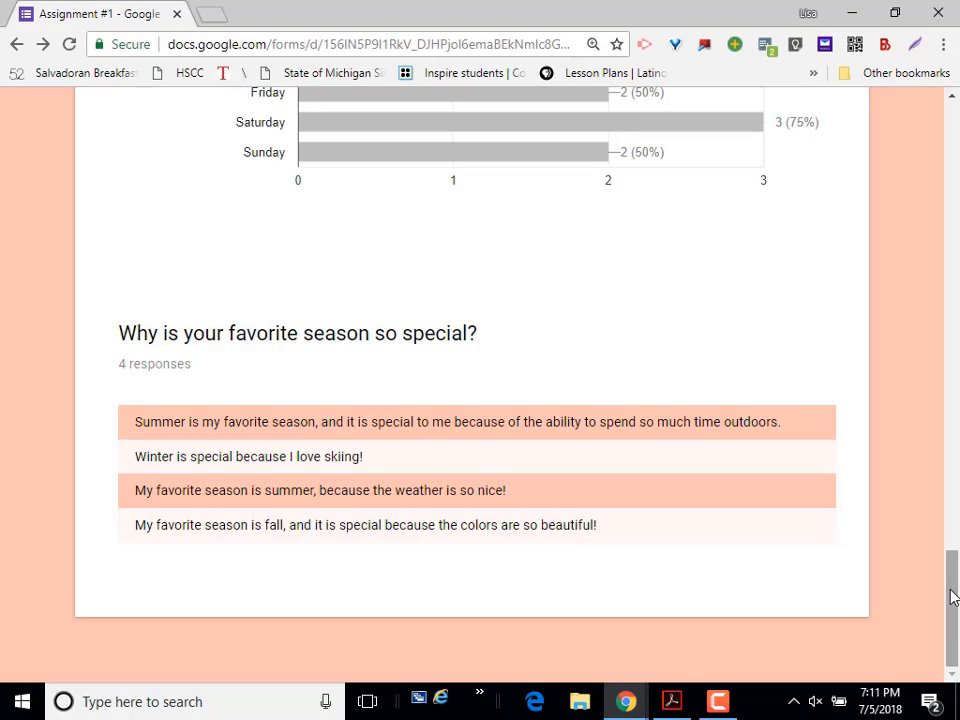
left_click_drag(953, 597, 928, 128)
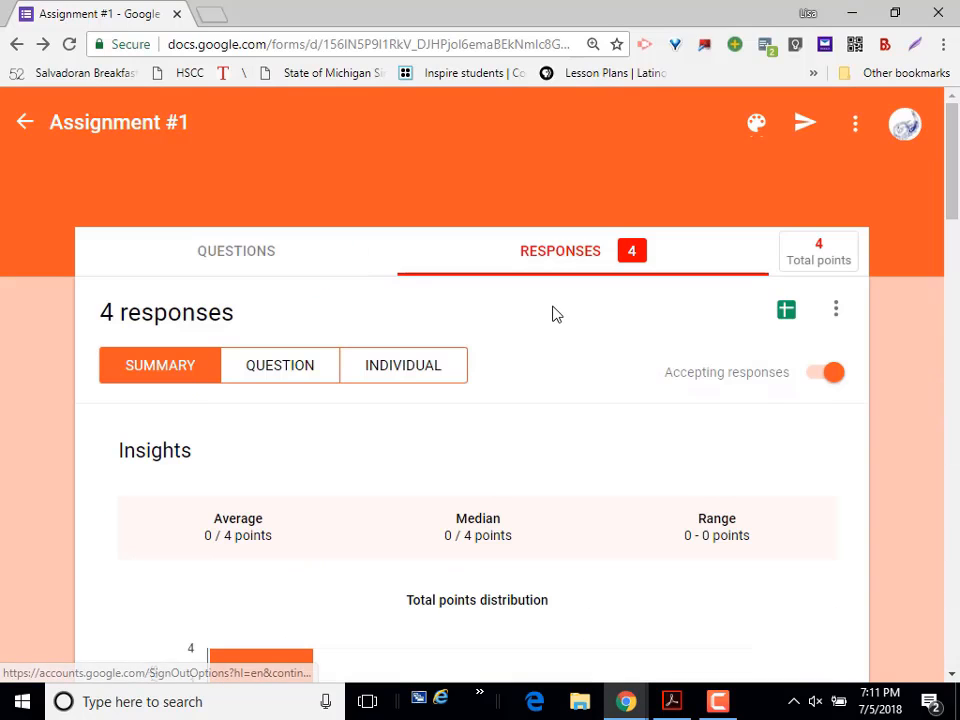
Step: Show the responses by question and review the answers given to "What day of the week is it?"
left_click(320, 379)
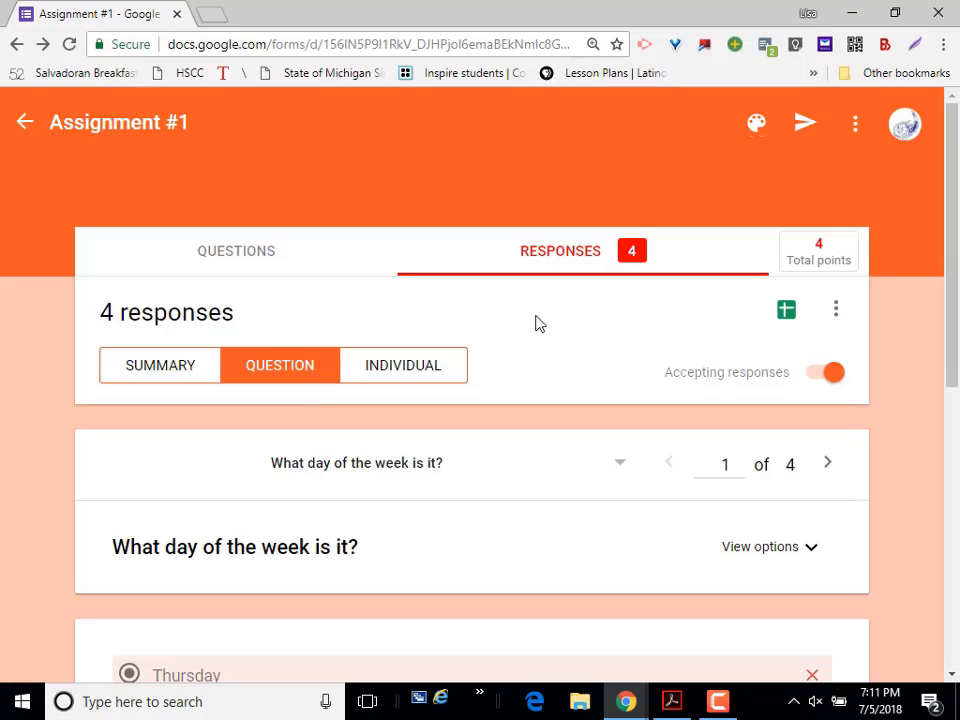
left_click_drag(951, 238, 951, 456)
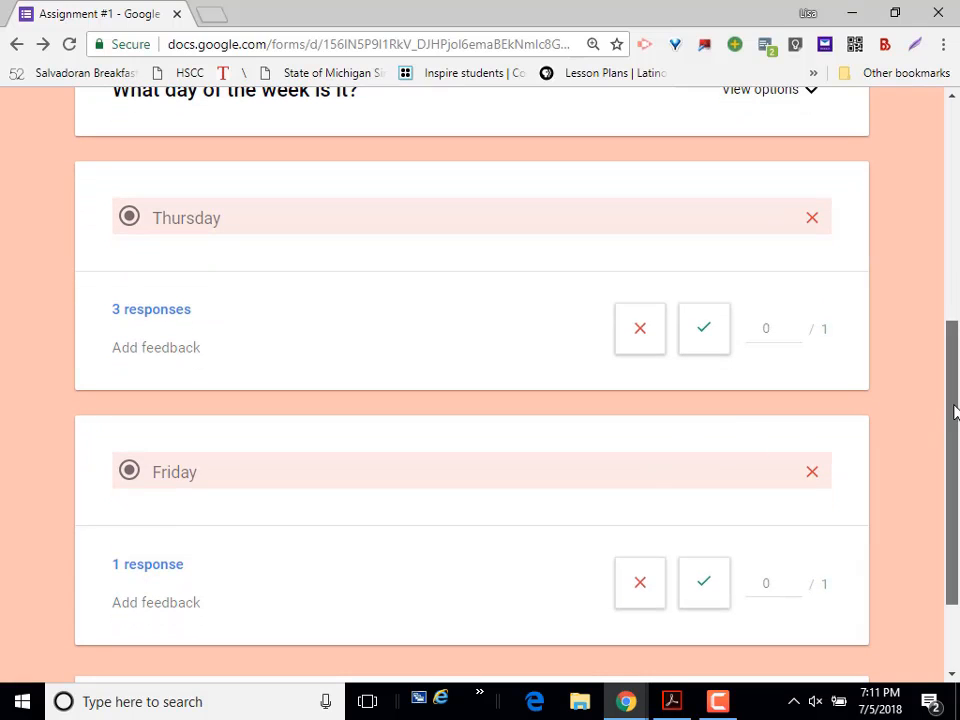
left_click_drag(953, 407, 958, 500)
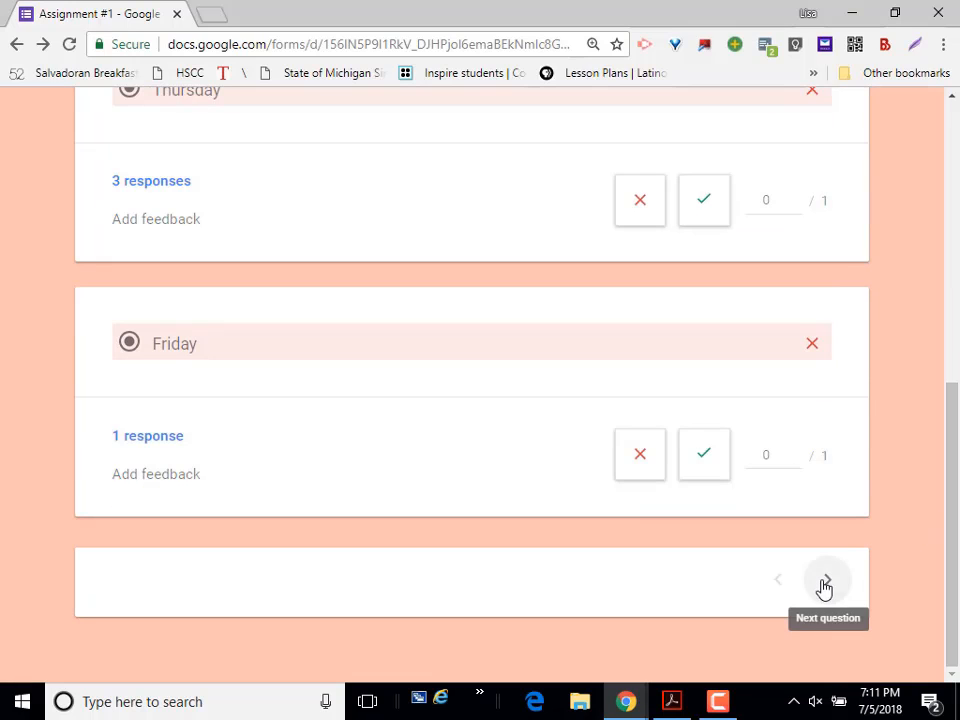
Step: For the question "What season is it?", give the Summer, Spring and Winter answers 1 point each and save the grades
left_click(825, 583)
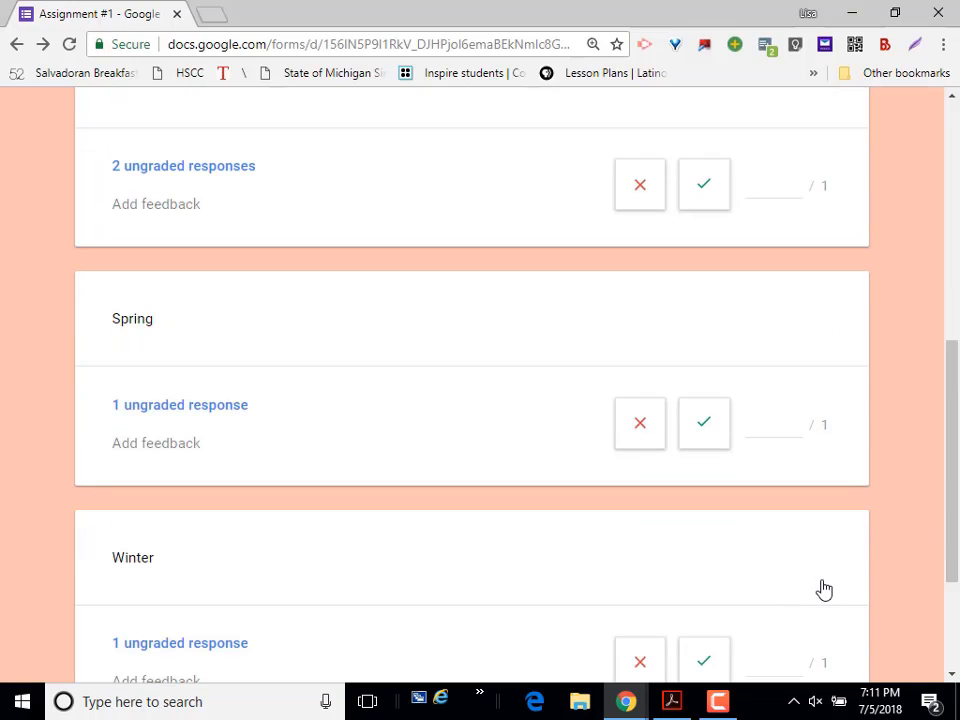
left_click_drag(953, 407, 947, 326)
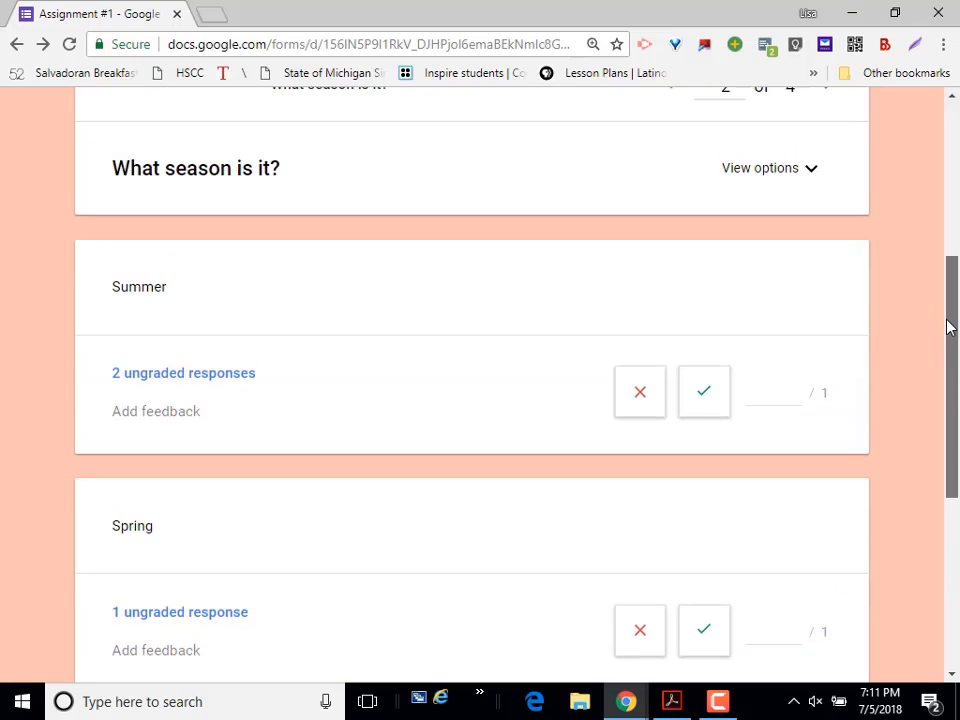
left_click(774, 399)
type("1")
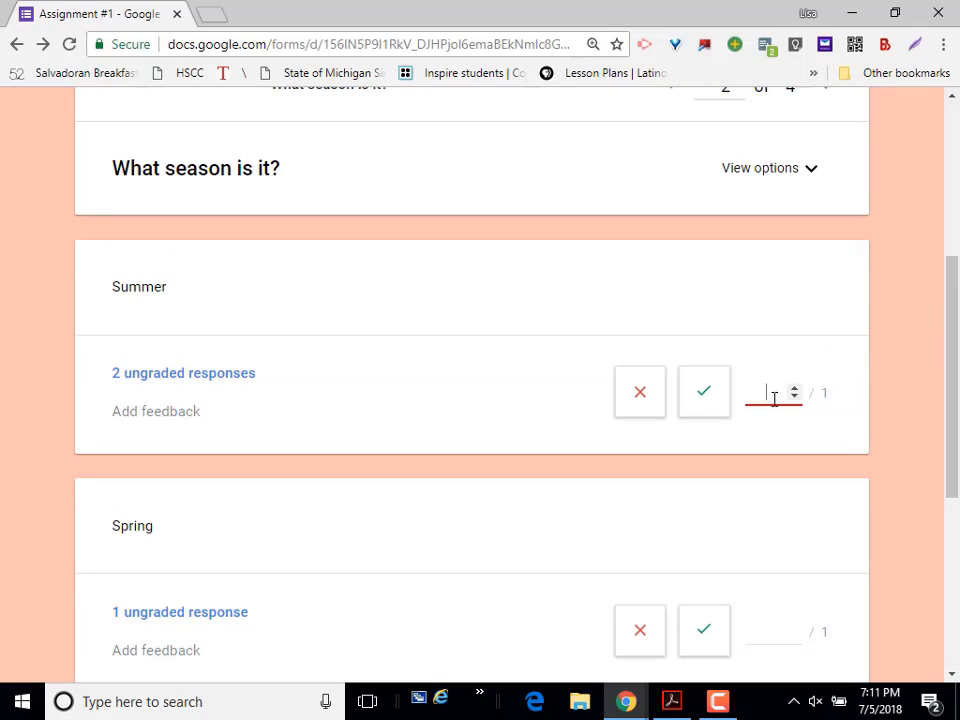
left_click_drag(956, 431, 956, 547)
left_click(704, 371)
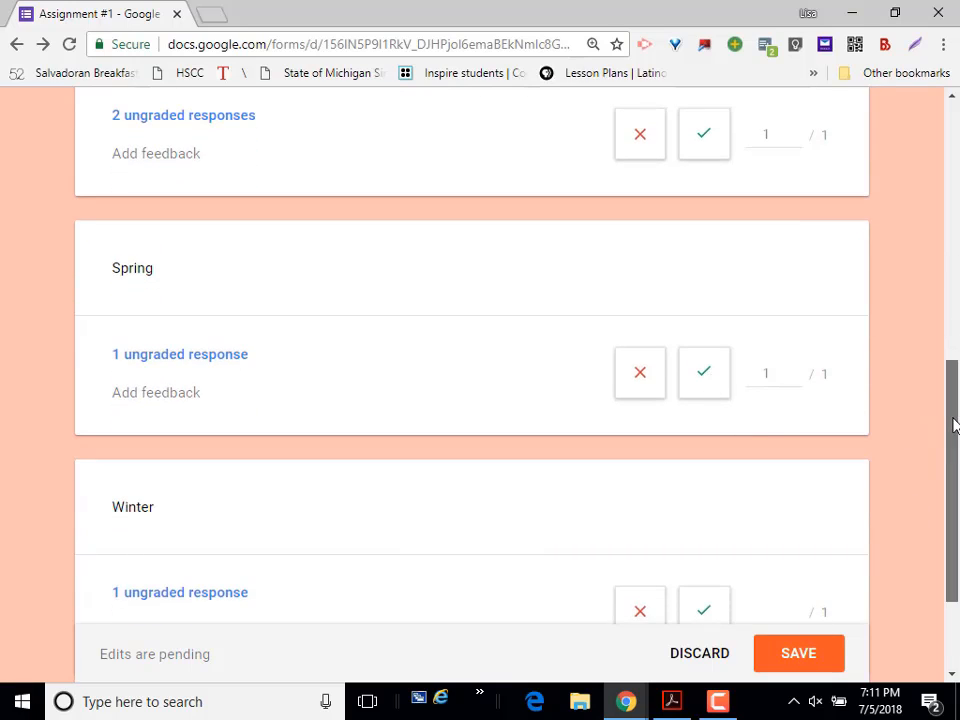
left_click_drag(950, 422, 955, 512)
left_click(704, 453)
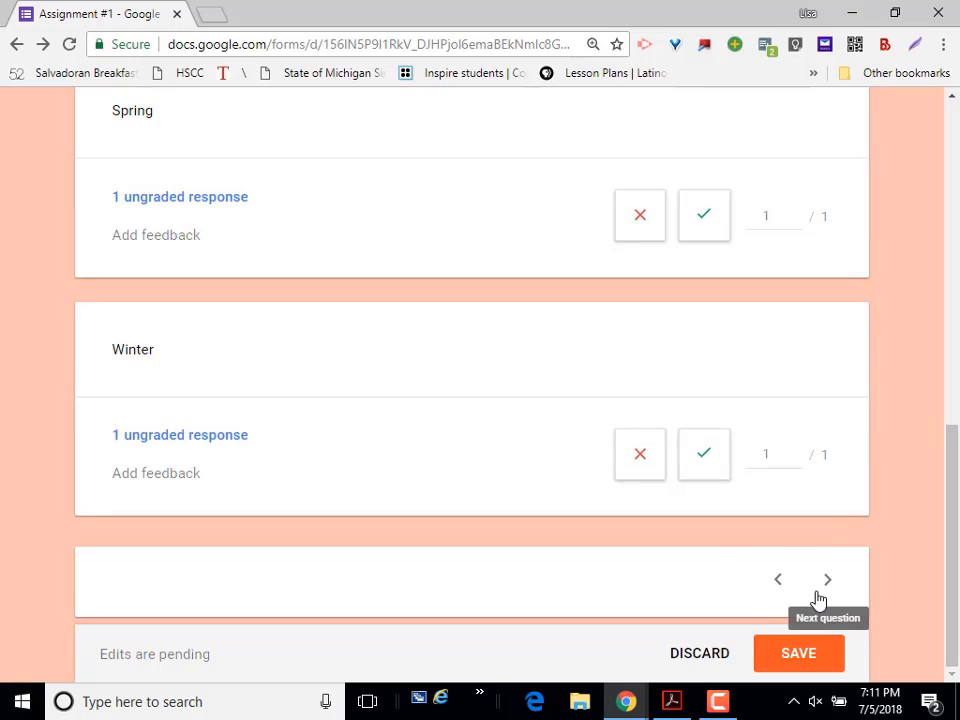
left_click(811, 655)
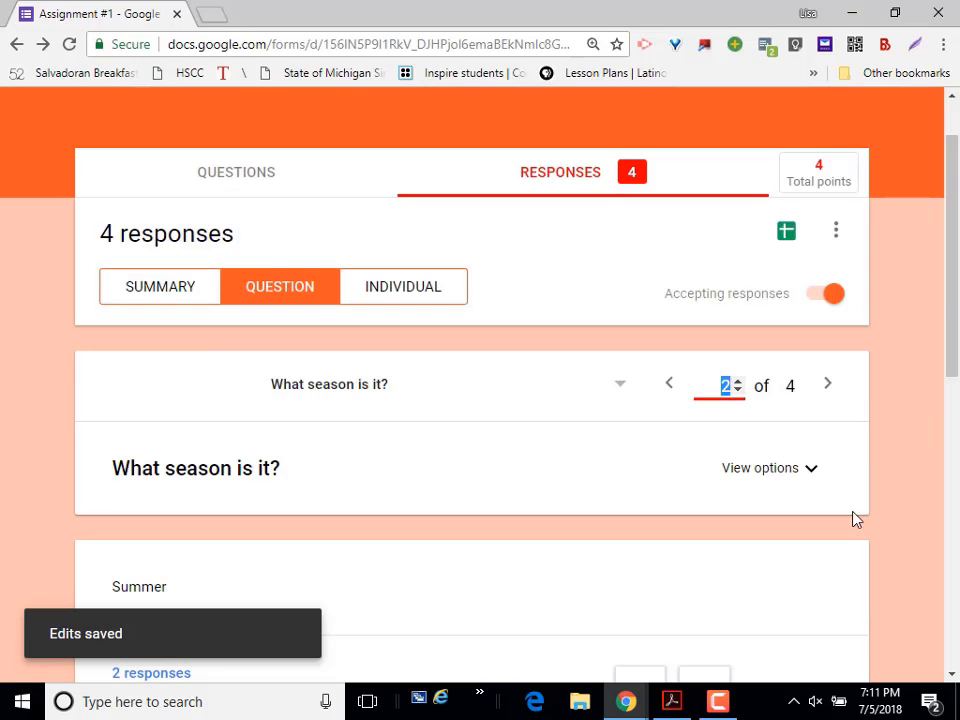
Step: Show the individual responses and review the first respondent's graded answers through to the last question
left_click_drag(948, 300, 957, 555)
left_click_drag(957, 486, 932, 382)
scroll(932, 388, "up", 6)
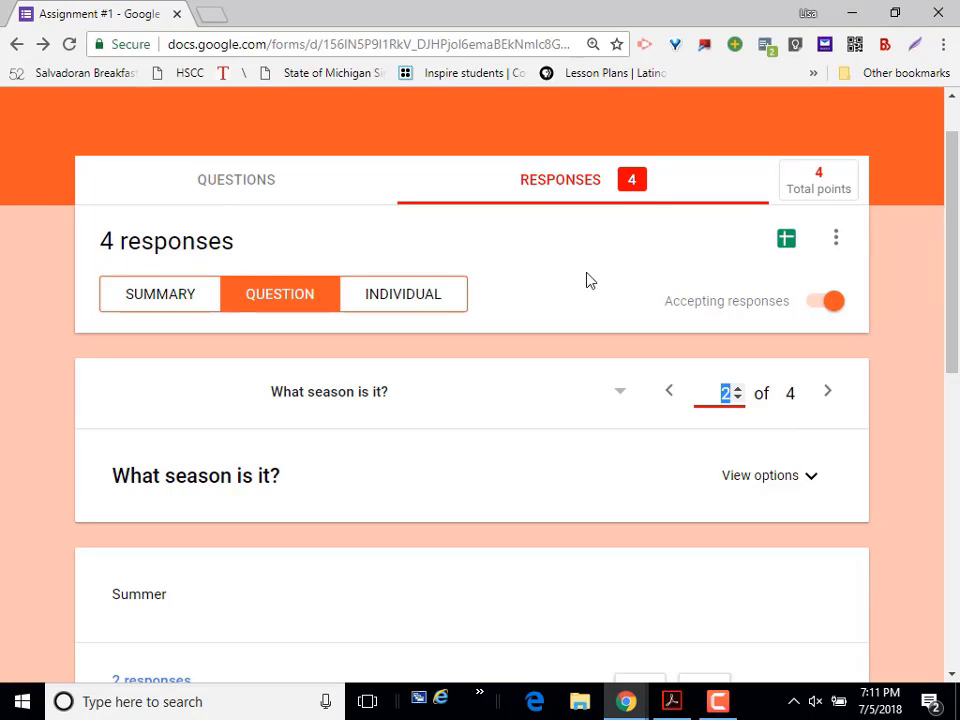
left_click(429, 296)
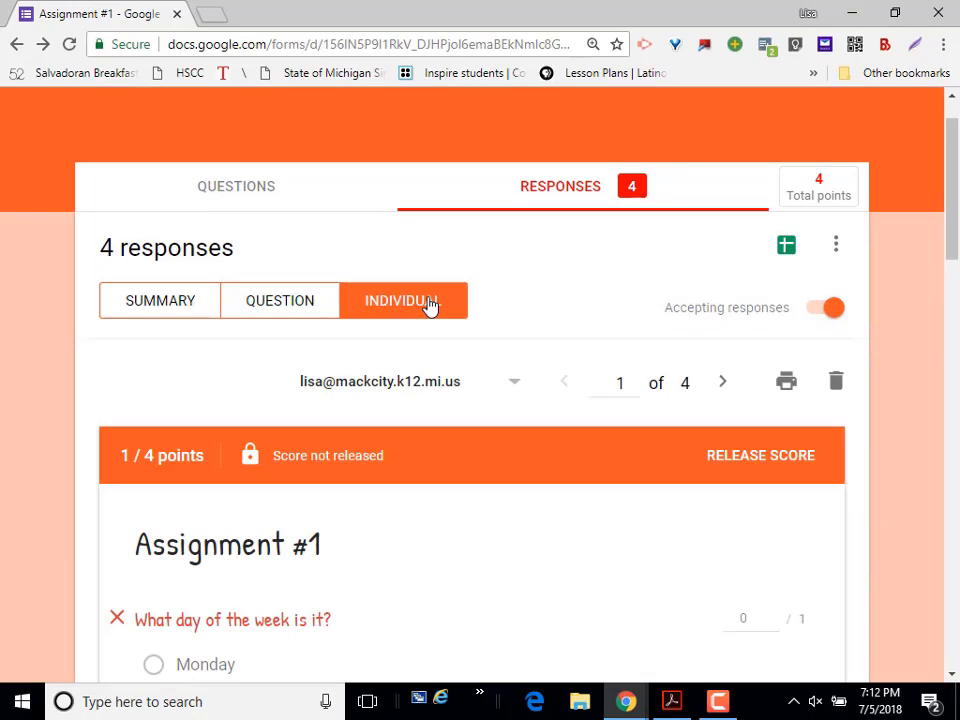
left_click_drag(951, 188, 957, 527)
scroll(957, 550, "down", 3)
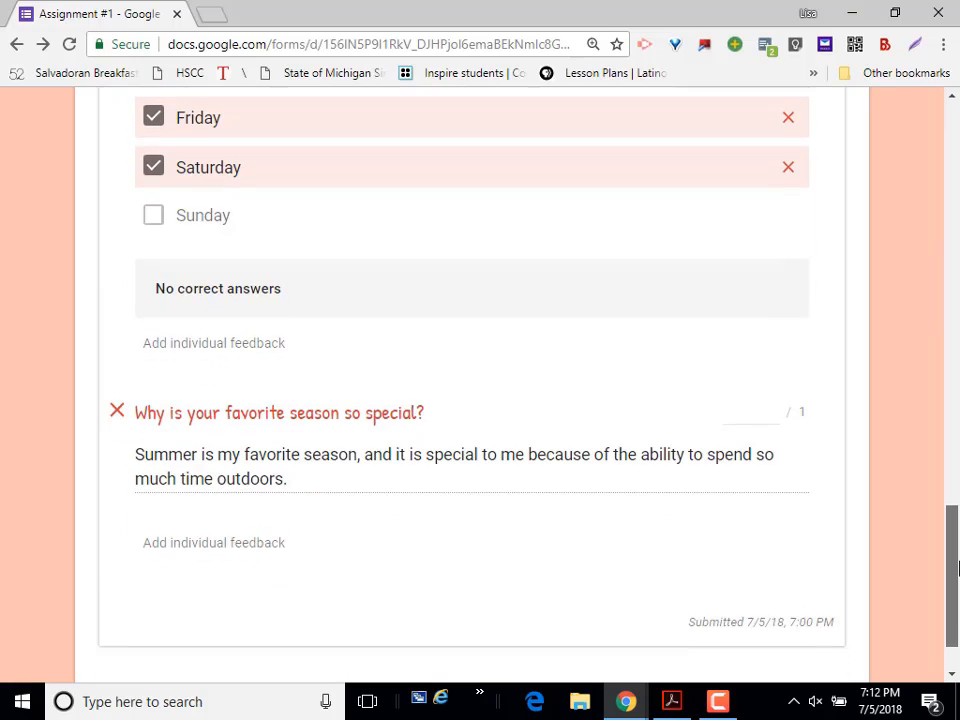
mouse_move(952, 560)
left_mouse_down()
mouse_move(949, 414)
mouse_move(936, 364)
mouse_move(949, 394)
mouse_move(957, 578)
left_mouse_up()
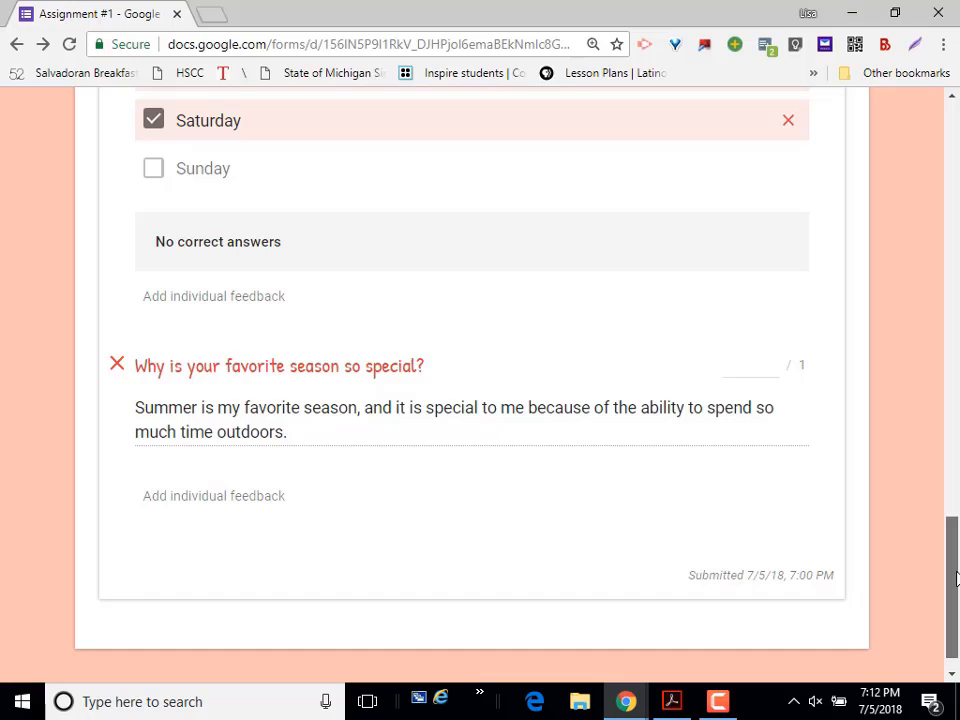
left_click_drag(957, 578, 957, 584)
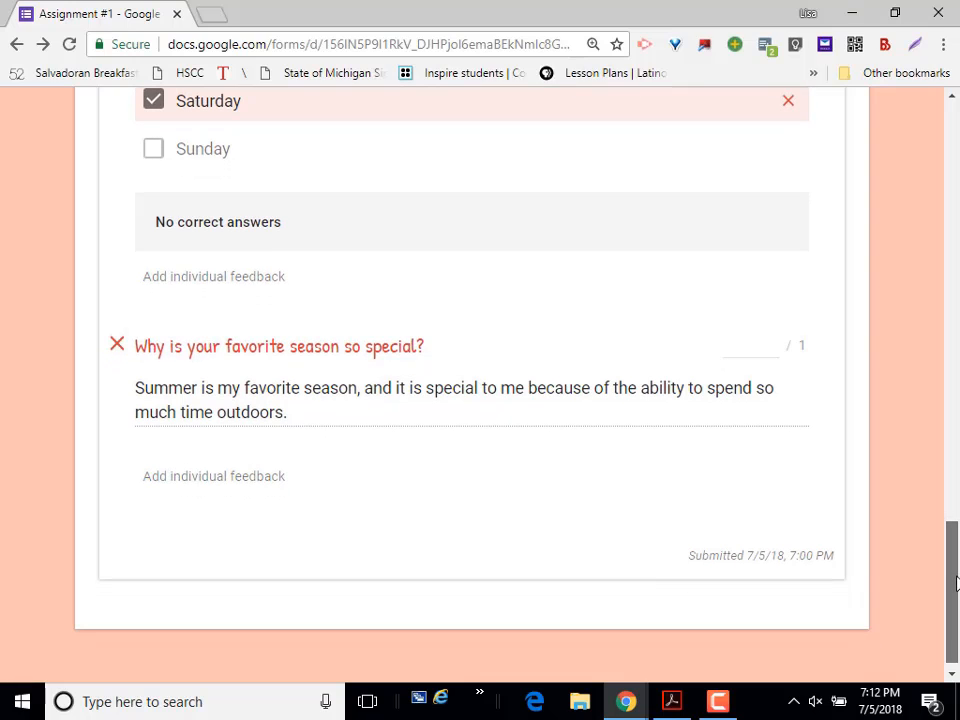
Step: Create a new spreadsheet for the form's responses, keeping the suggested name Assignment #1 (Responses)
left_click_drag(957, 584, 924, 167)
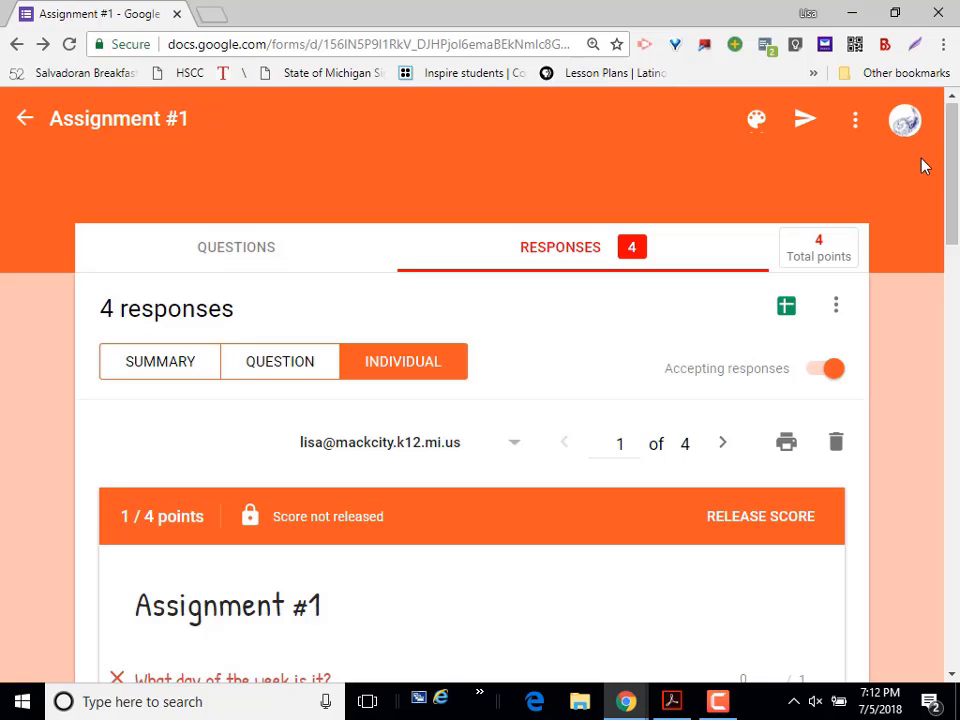
left_click(786, 309)
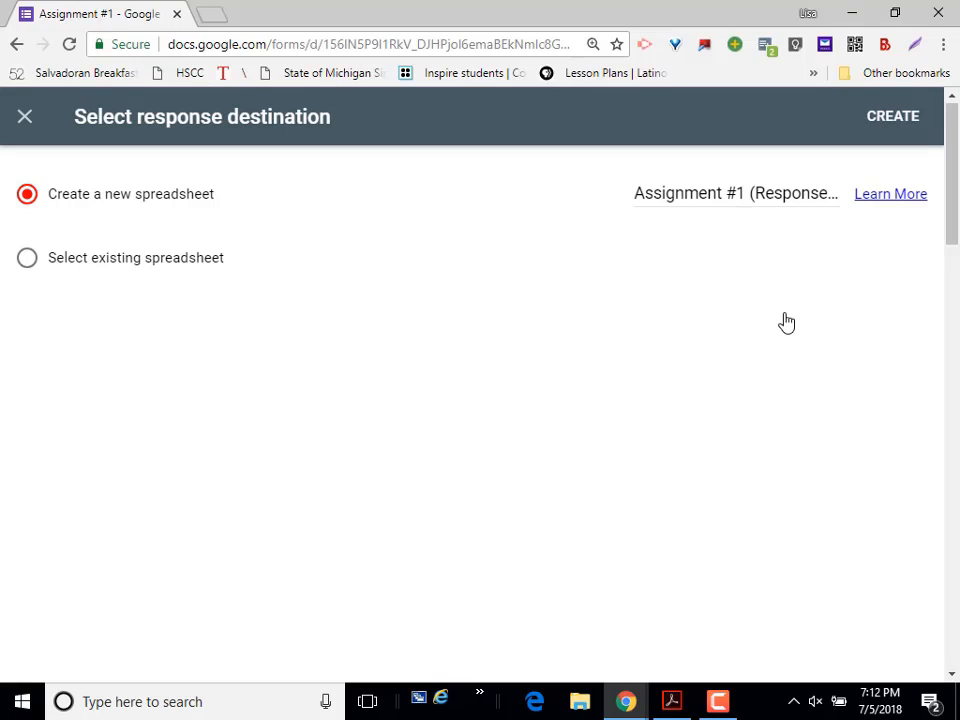
left_click(894, 120)
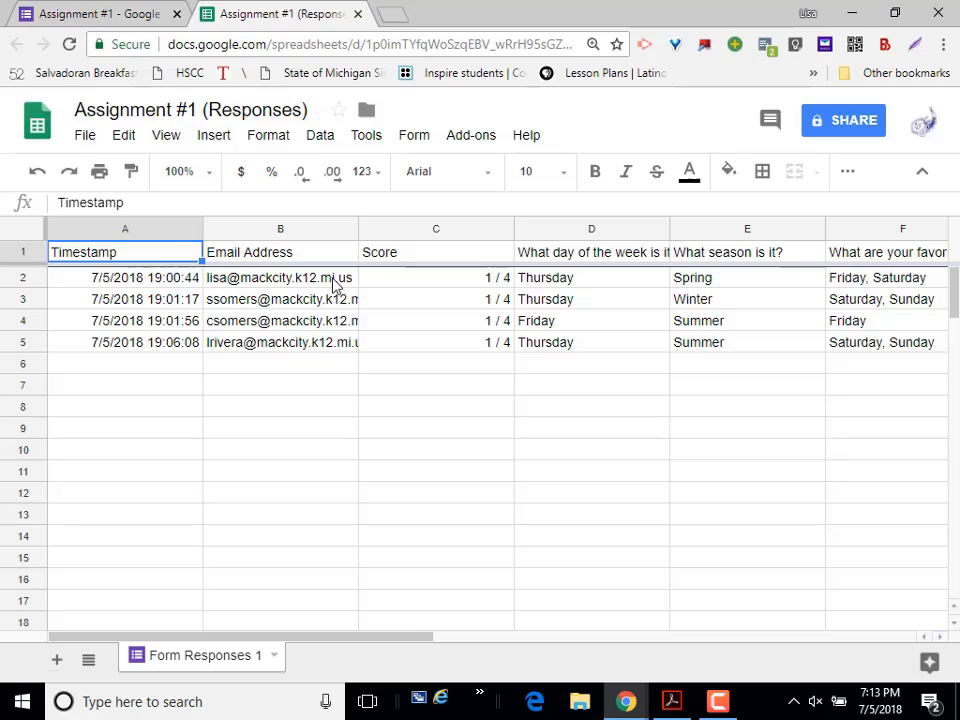
Step: Examine the first response's row in the spreadsheet, from its score across to the written answer
left_click(438, 279)
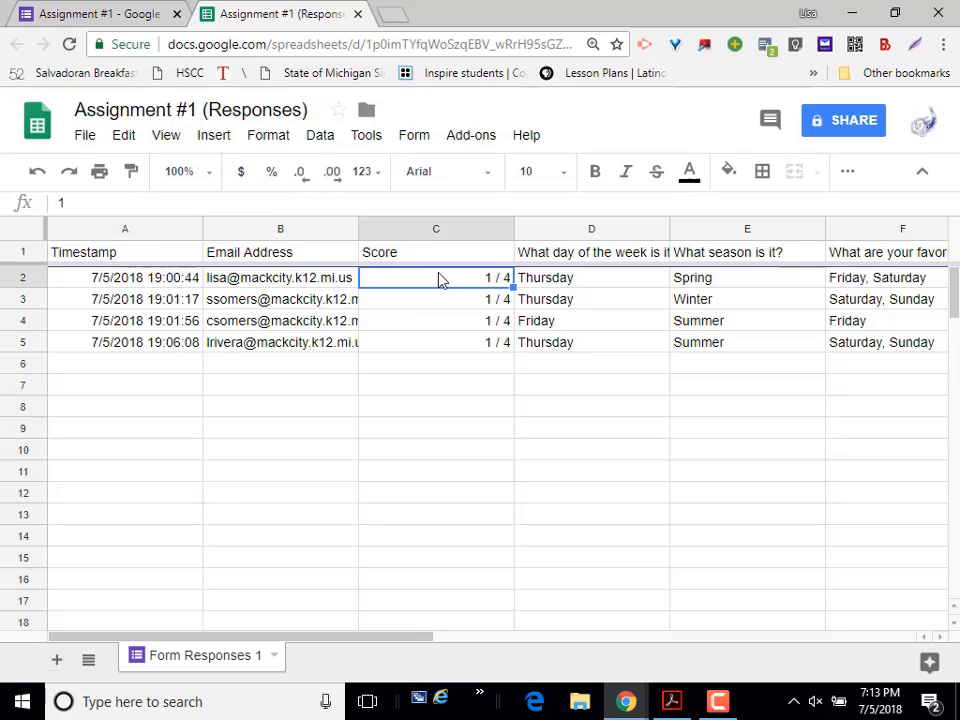
key("Right")
key("Right")
key("Right")
key("Right")
key("Right")
key("Right")
key("Right")
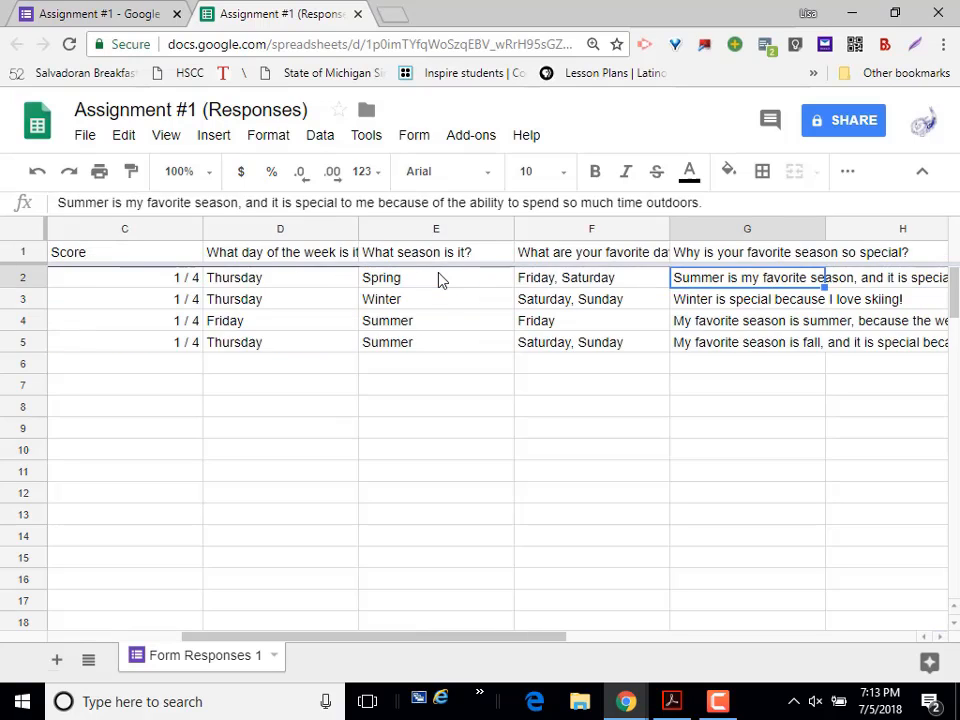
key("Right")
key("Right")
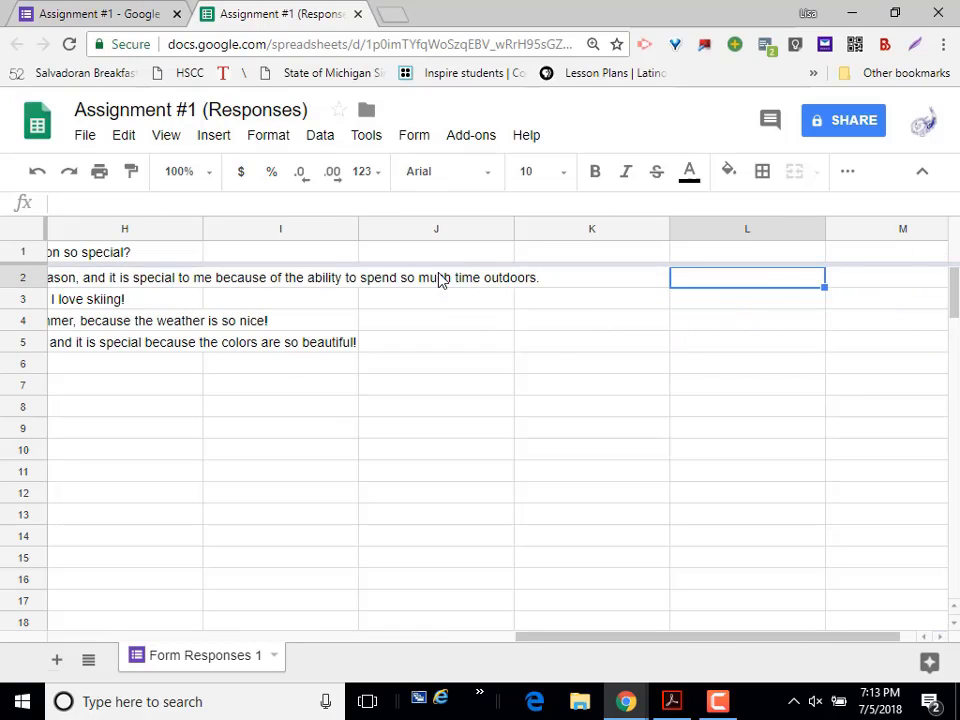
key("Left")
key("Left")
key("Left")
key("Left")
key("Left")
key("Left")
key("Left")
key("Left")
key("Left")
key("Left")
key("Left")
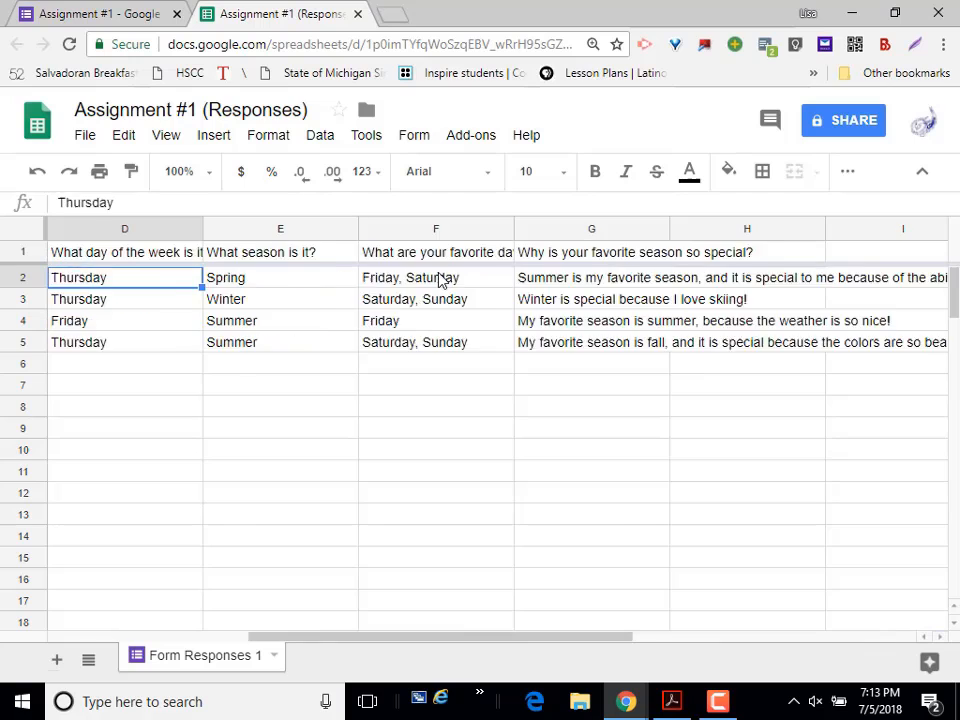